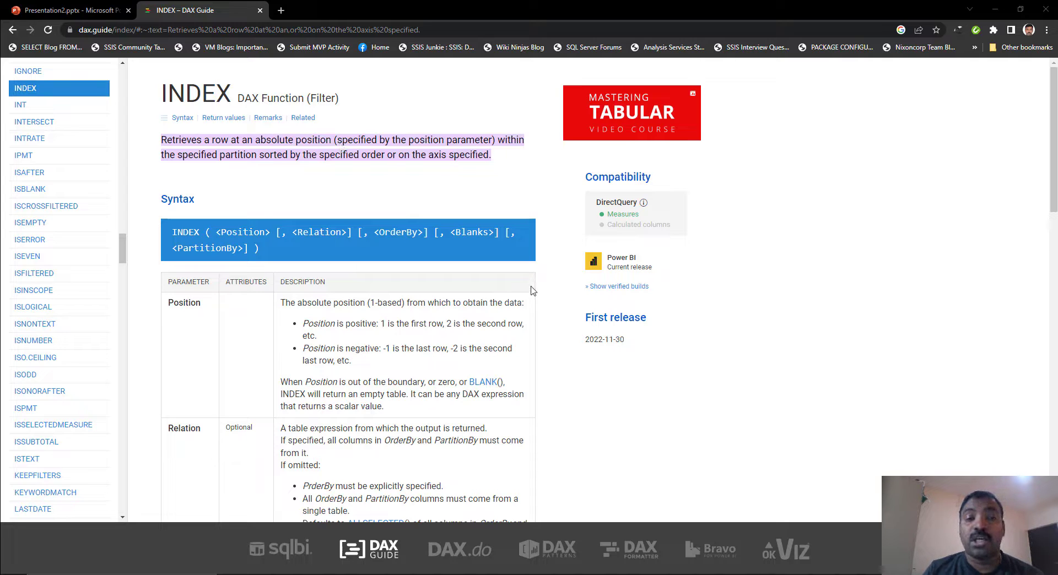
scroll(528, 289, "down", 1)
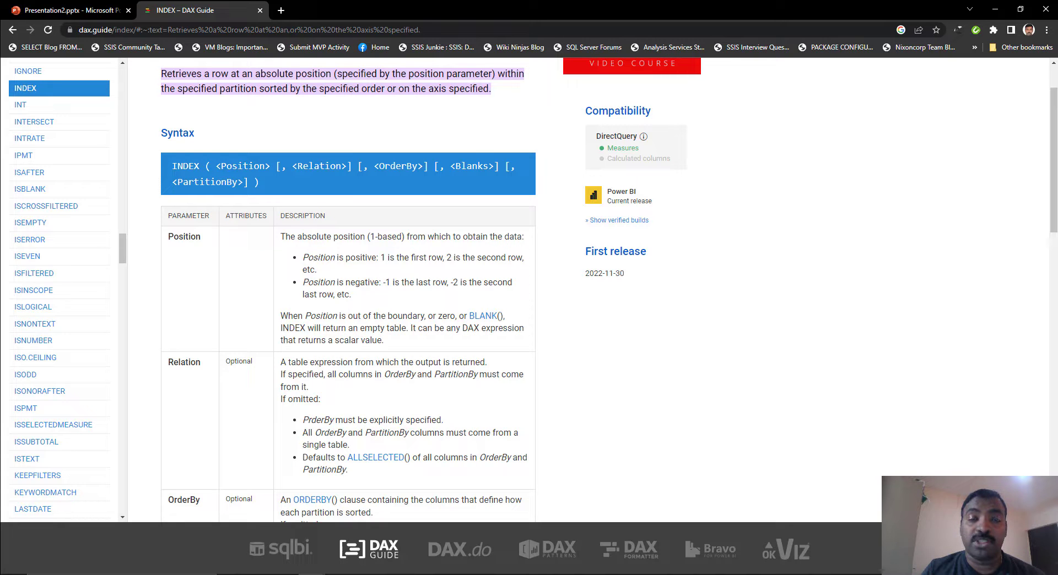
scroll(529, 289, "down", 1)
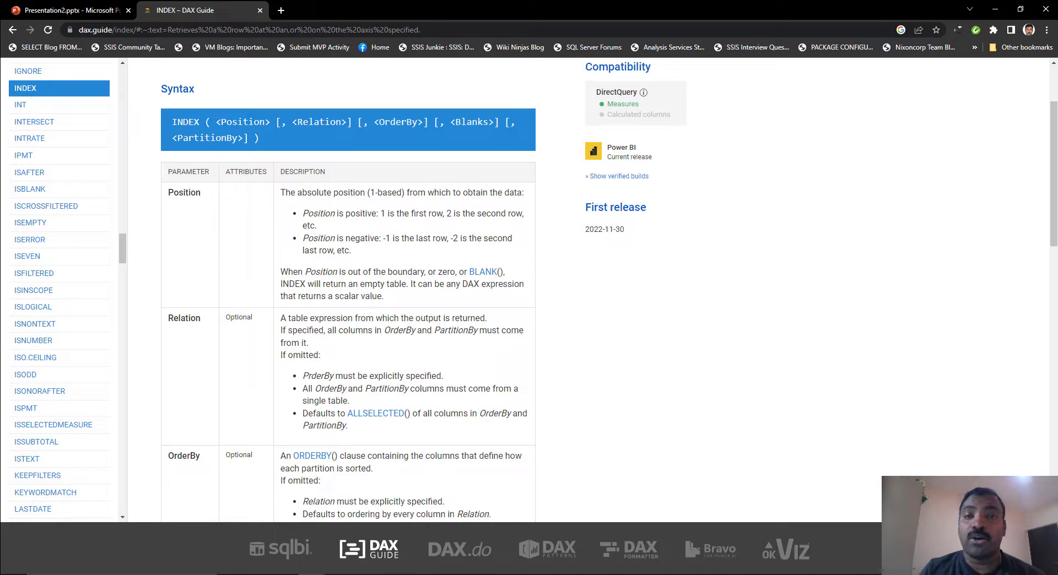
scroll(609, 288, "down", 1)
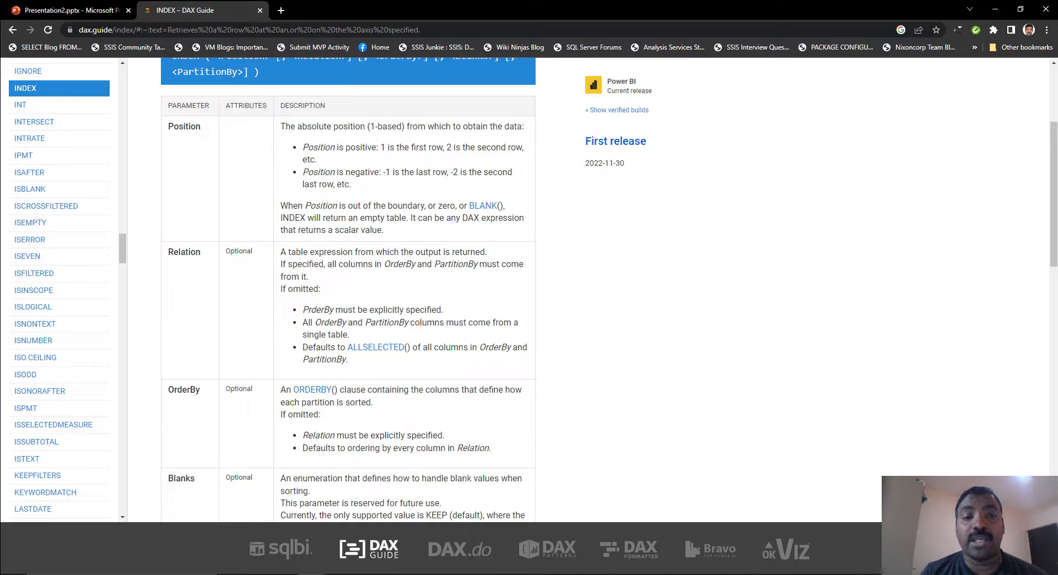
scroll(609, 290, "down", 1)
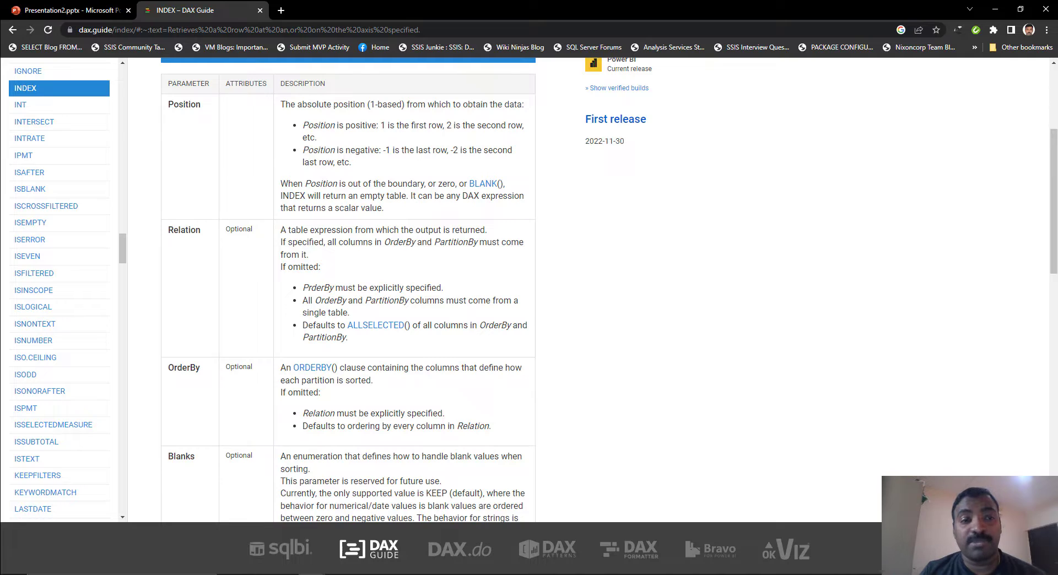
scroll(609, 289, "down", 3)
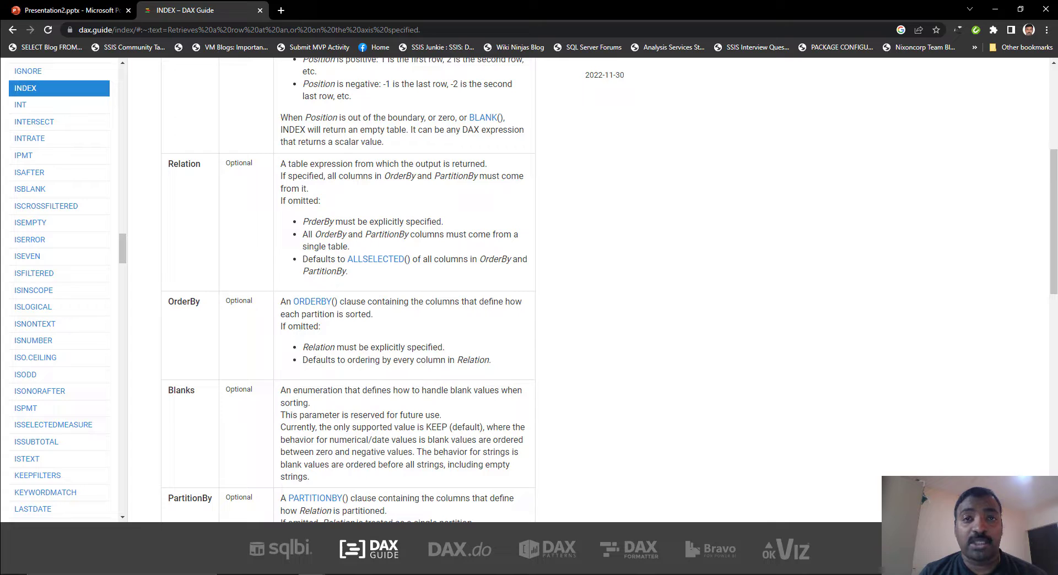
scroll(609, 290, "down", 1)
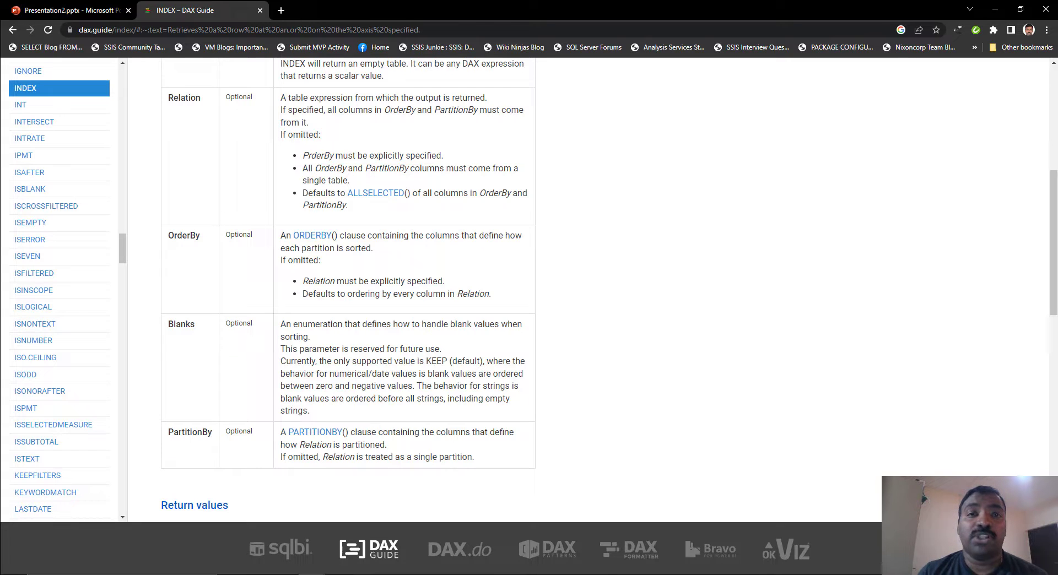
scroll(191, 480, "up", 1)
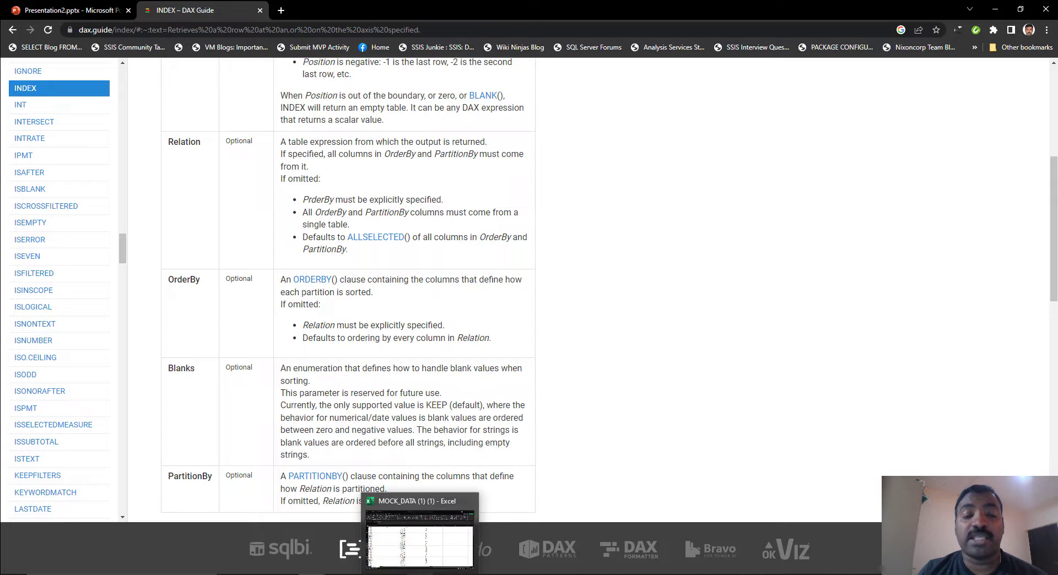
- Bring the MOCK_DATA workbook forward and highlight the product 1 rows, date 1/30/2021 and stocks 540, 867
left_click(420, 568)
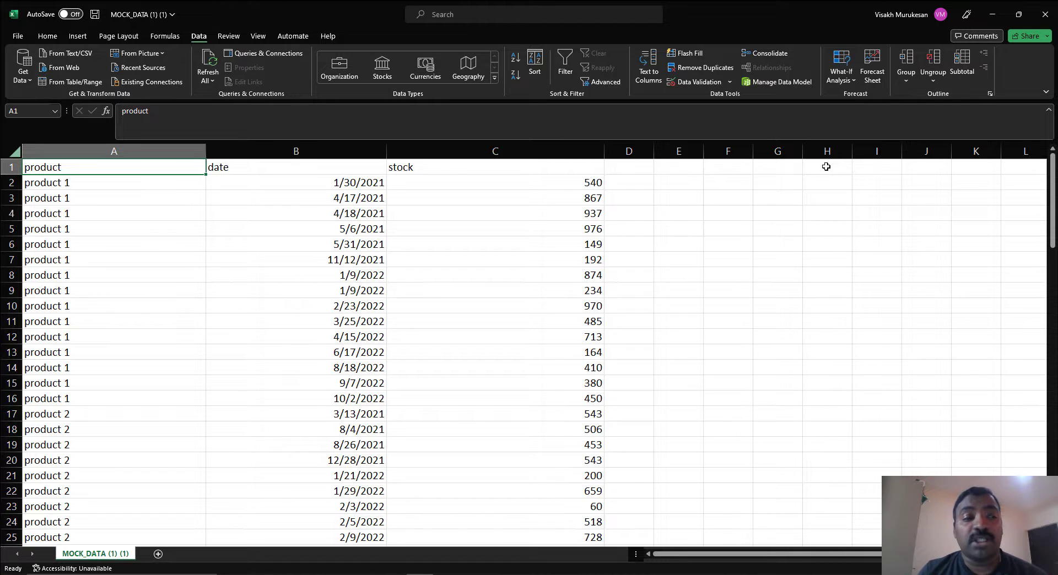
left_click(123, 179)
left_click(337, 180)
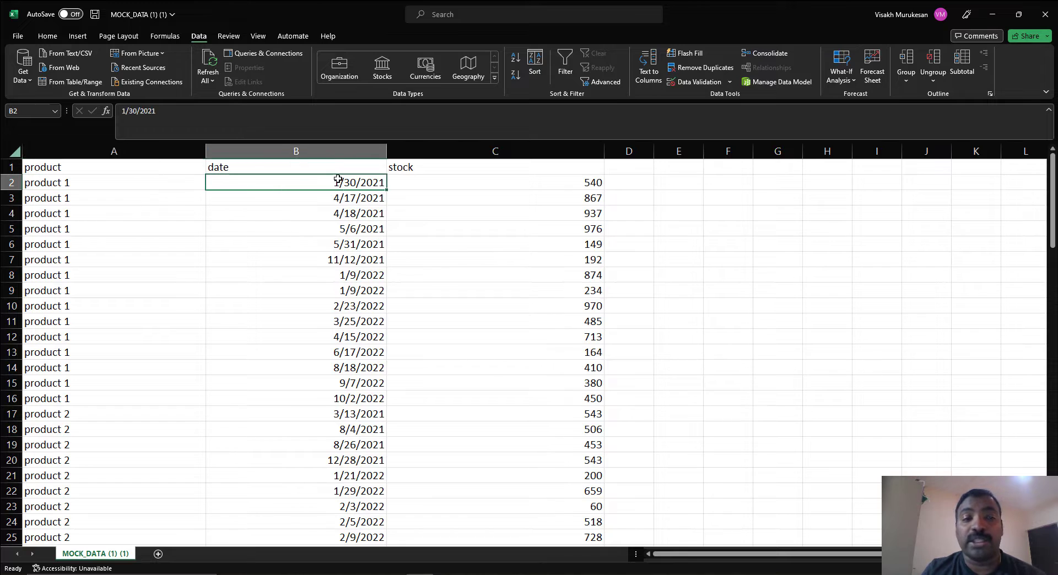
left_click_drag(143, 182, 485, 393)
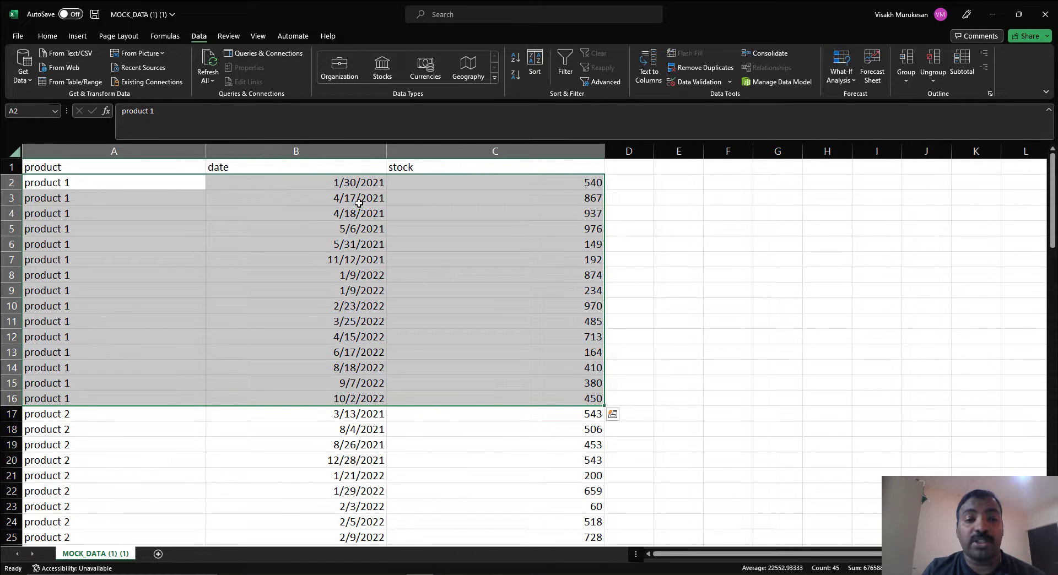
left_click(540, 181)
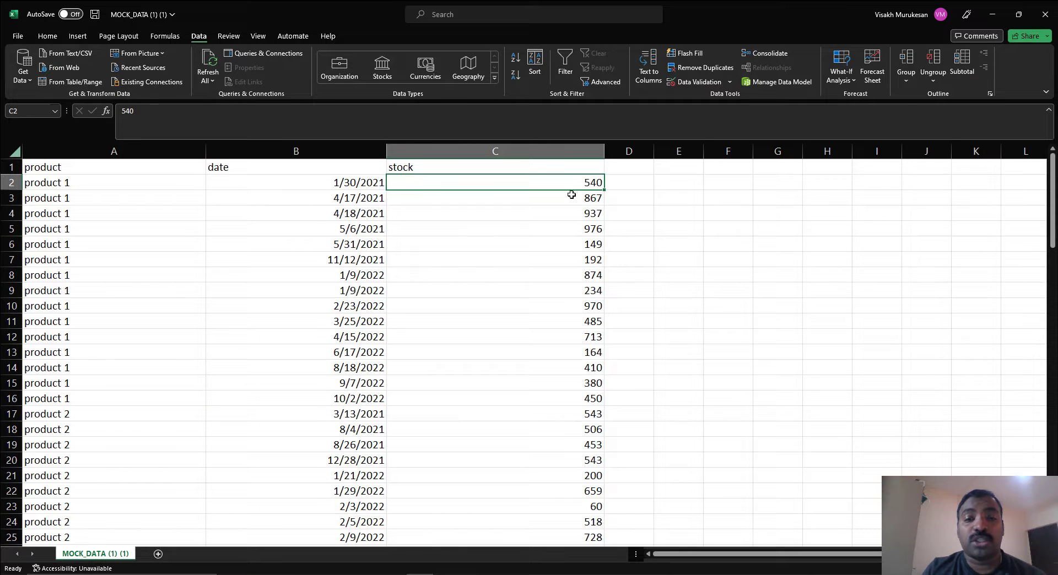
left_click(571, 194)
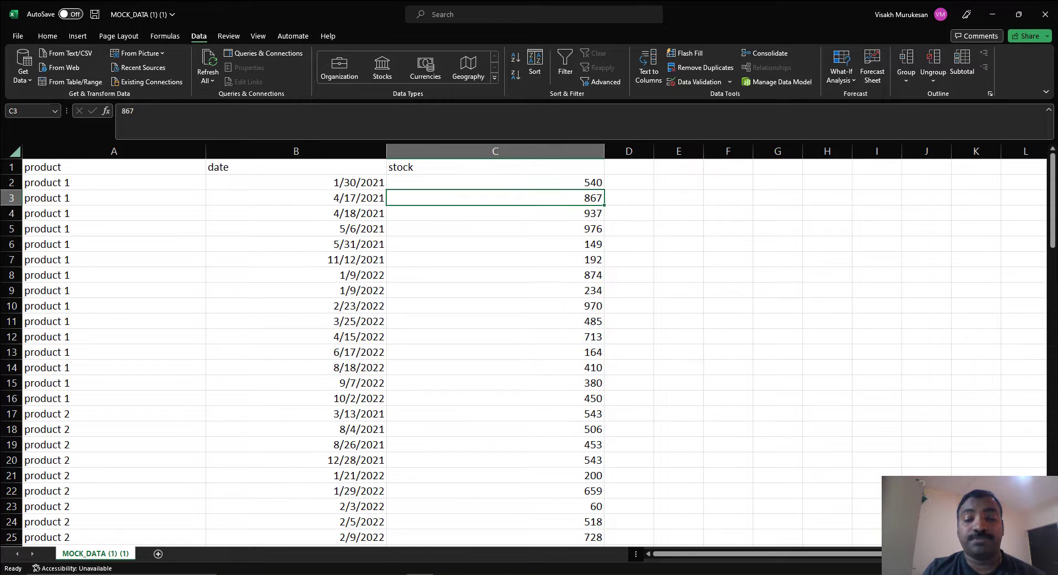
- Scroll down to the product 2 rows, then point out the dates 5/6/2021 and 11/12/2021
scroll(526, 339, "down", 2)
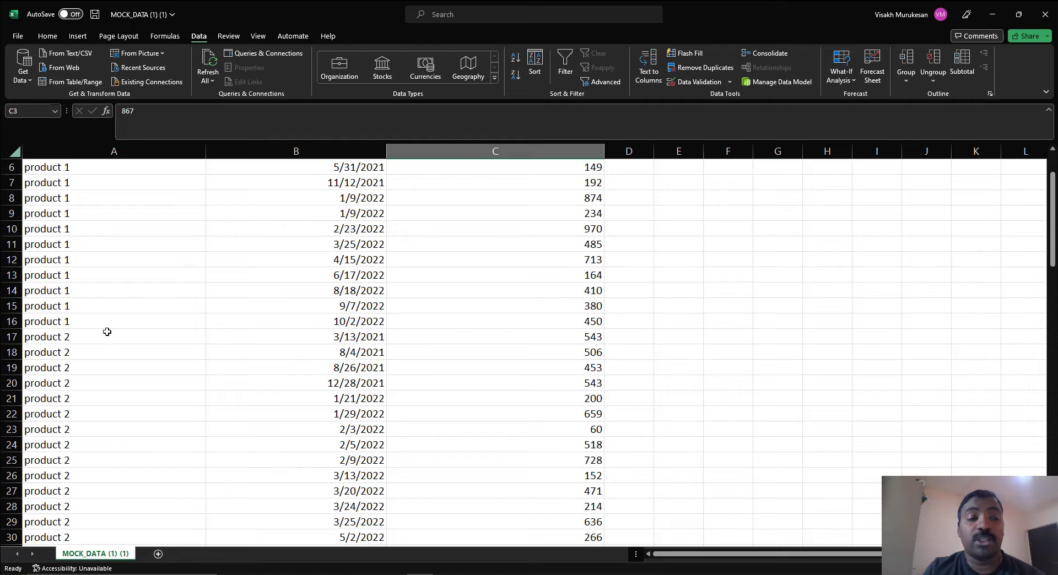
left_click_drag(107, 332, 584, 506)
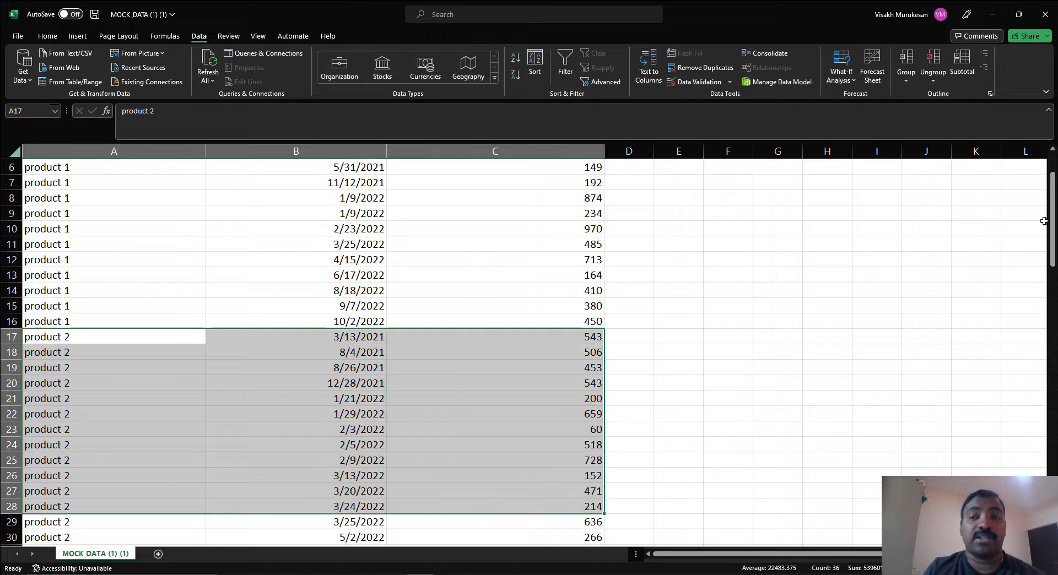
left_click(1052, 150)
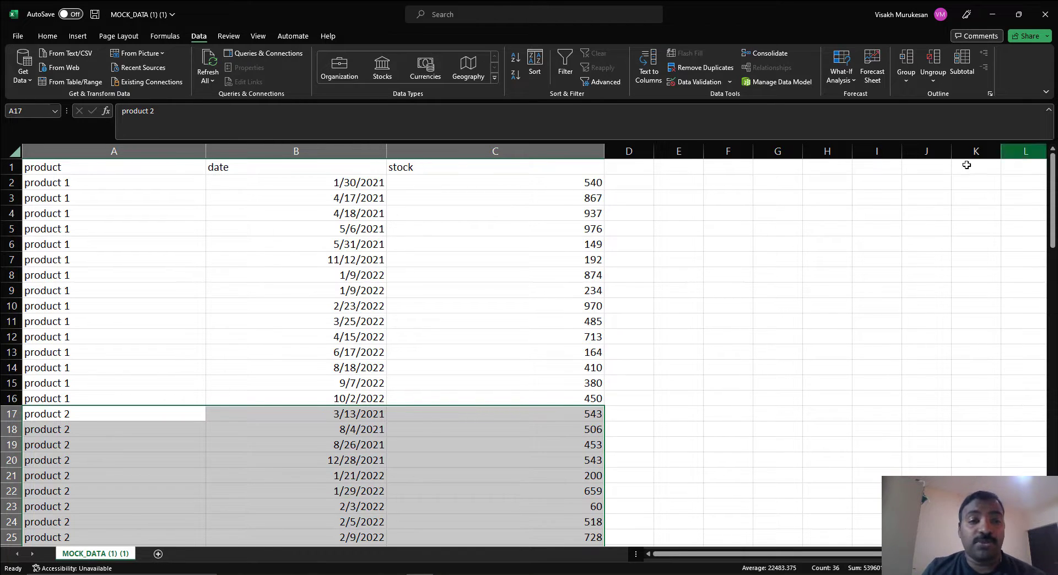
left_click(342, 185)
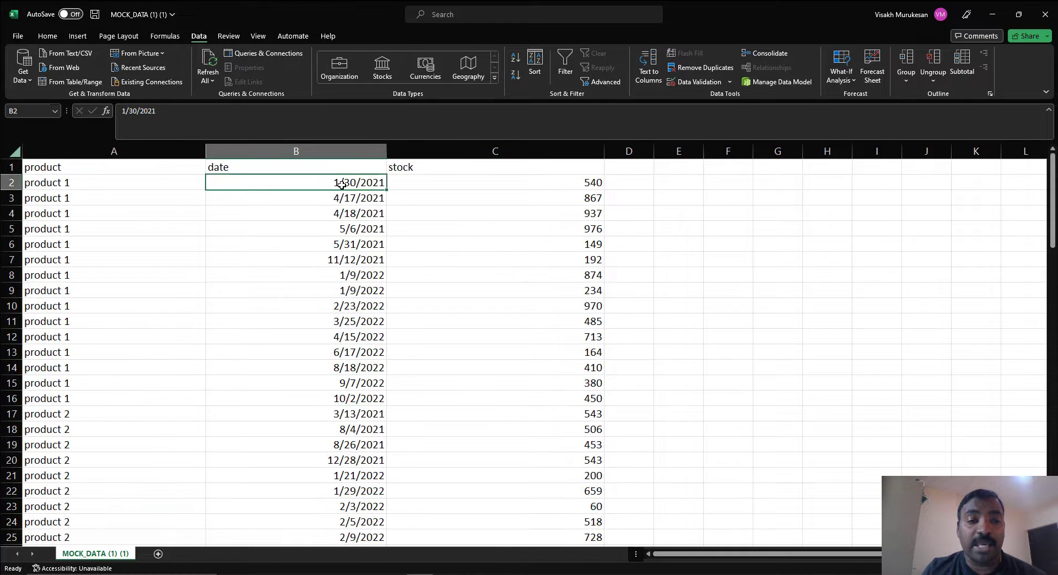
left_click(342, 232)
left_click(343, 255)
- Point out 1/9/2022 with stock 874, move back to 4/18/2021 in B4, and open Windows search
left_click(349, 280)
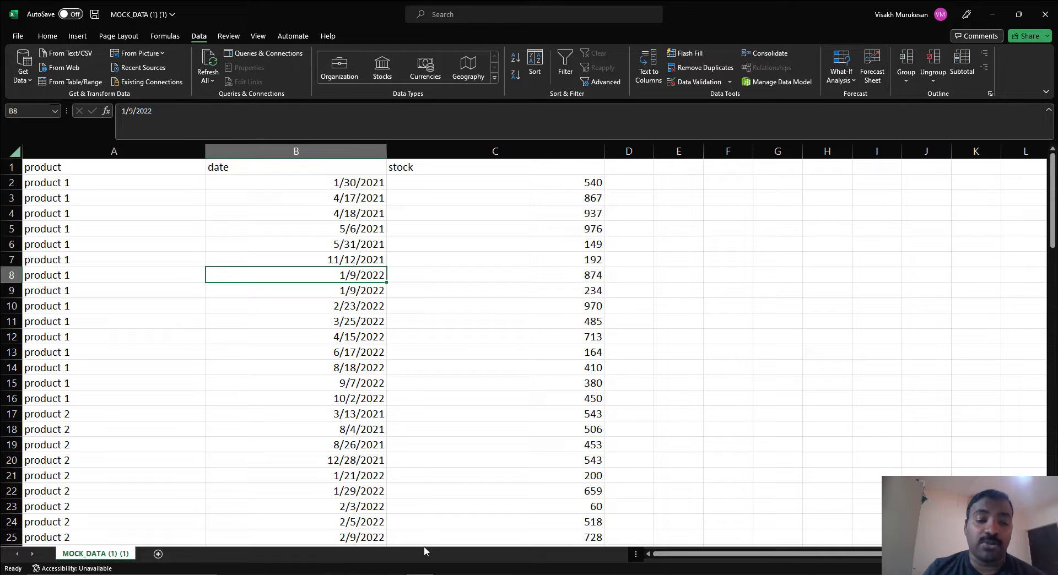
left_click(397, 274)
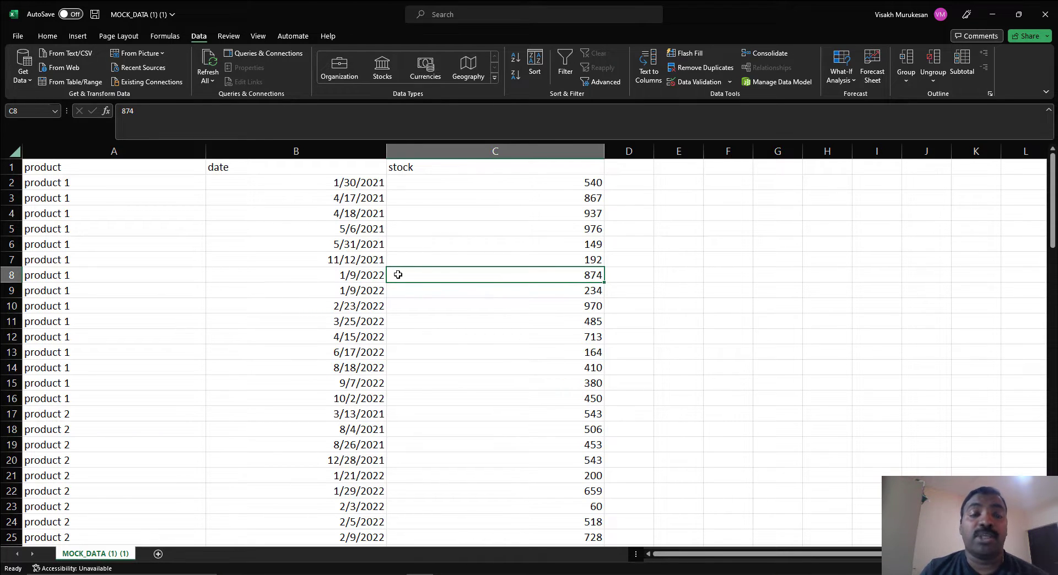
key("Left")
key("Up")
key("Up")
key("Up")
key("Up")
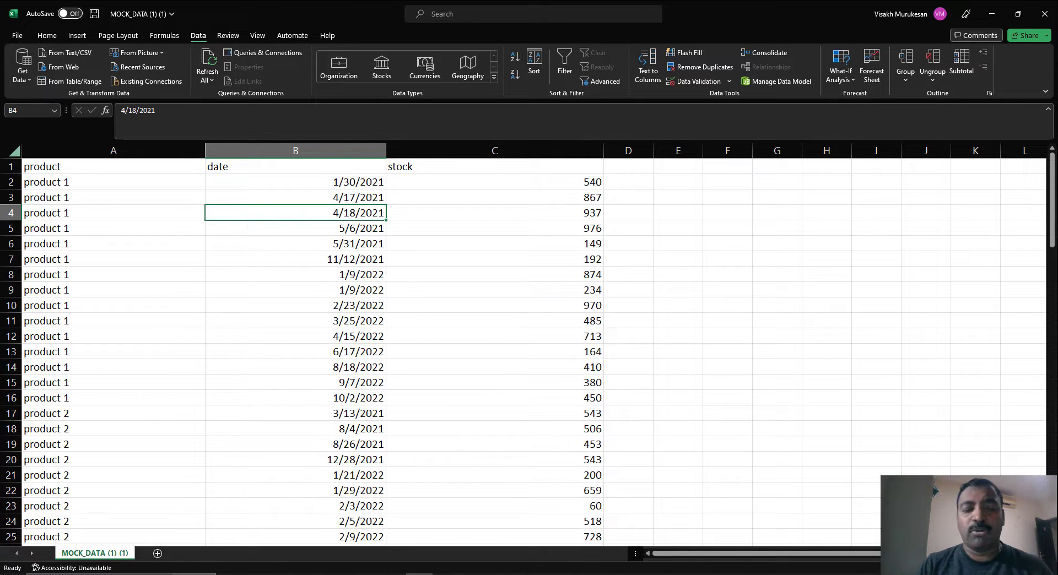
key("super")
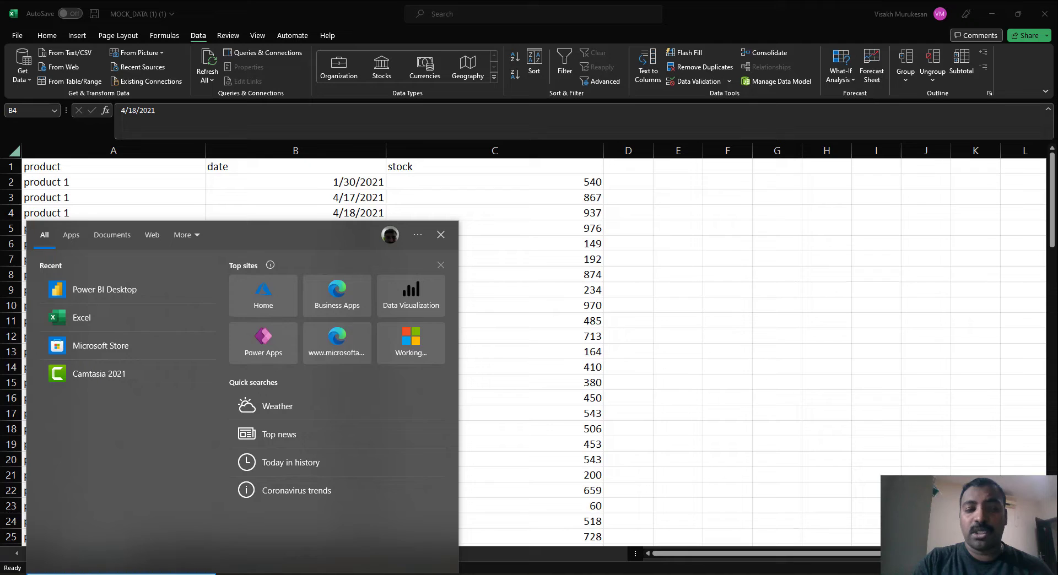
- Search 'po' to launch Power BI Desktop and bring up its Get Data source list
type("po")
left_click(97, 280)
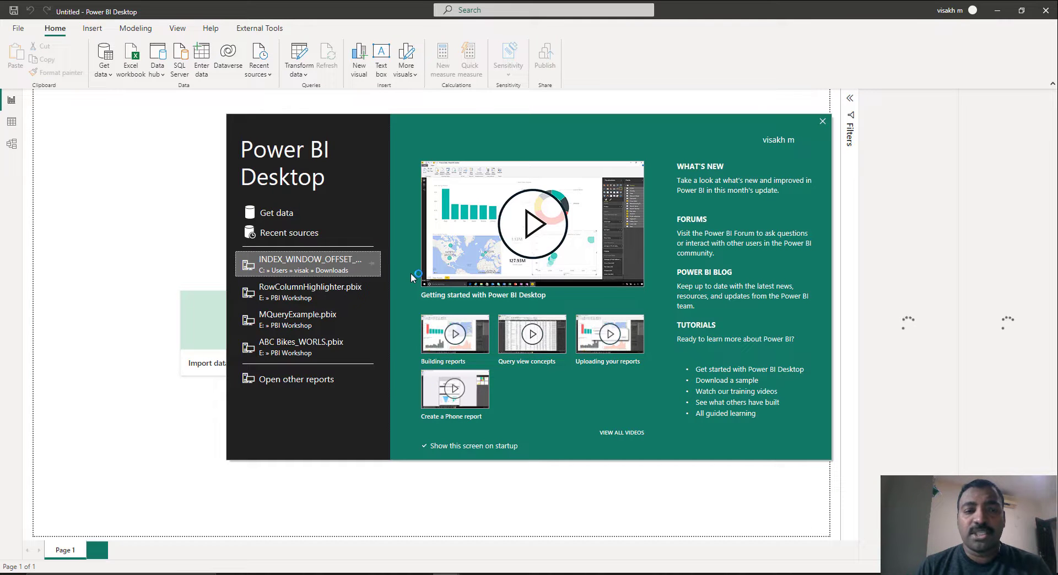
left_click(285, 213)
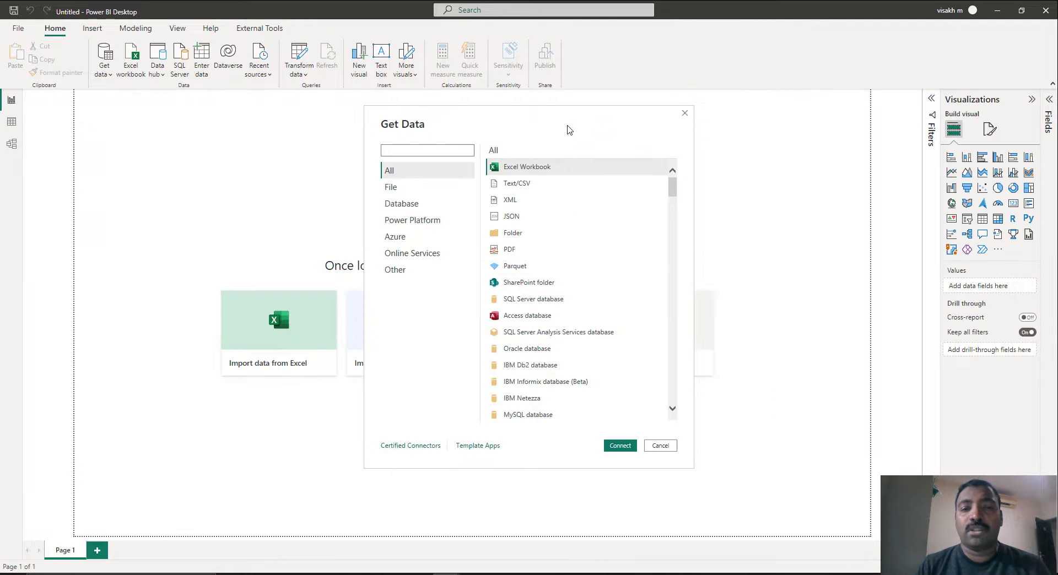
- Import MOCK_DATA (1) (1).csv from Downloads via the Text/CSV connector and load it
double_click(509, 188)
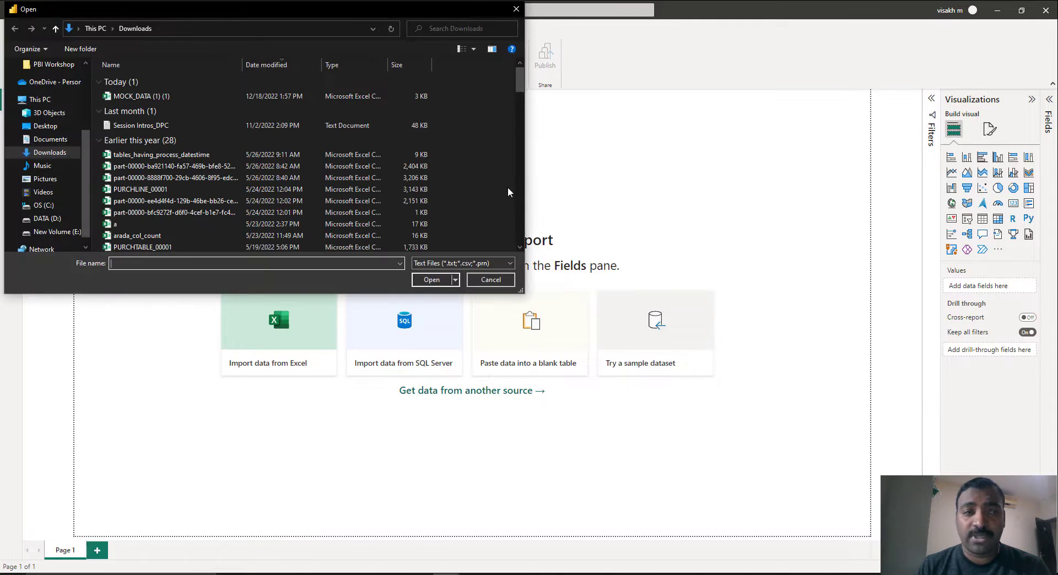
double_click(174, 97)
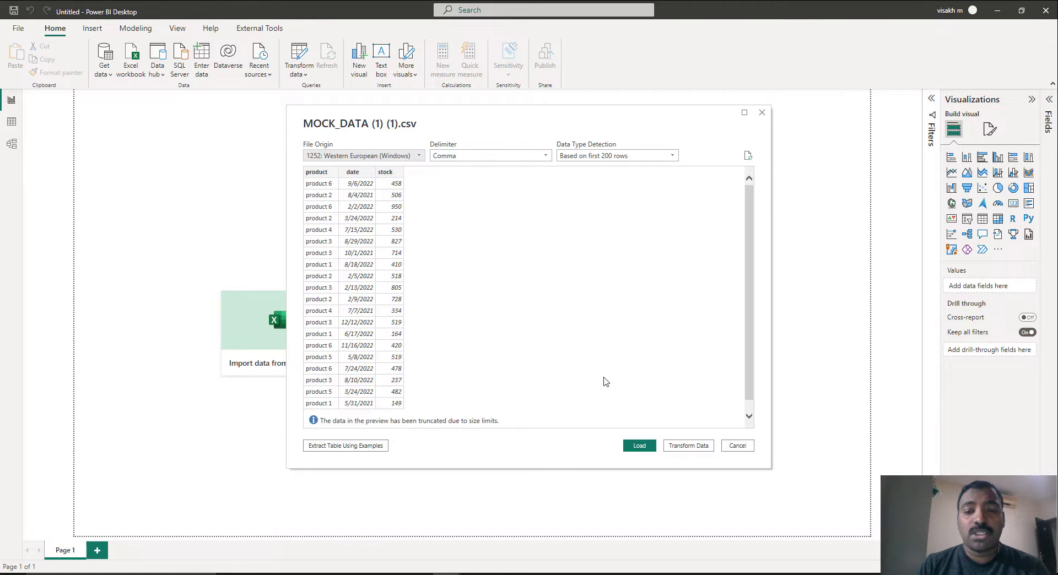
left_click(640, 447)
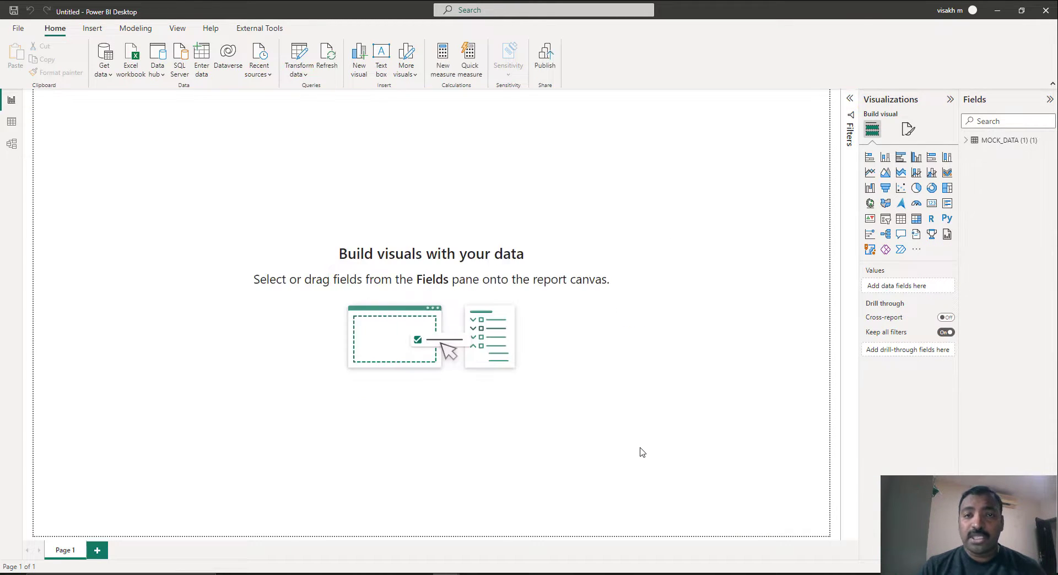
- Rename the MOCK_DATA table in the Fields pane to ProductStock
right_click(1013, 142)
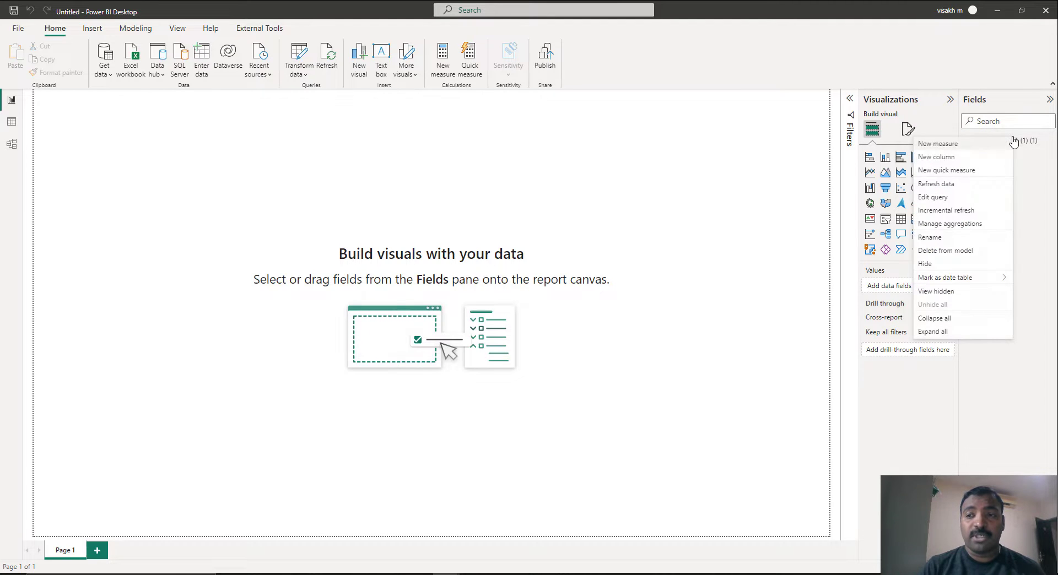
left_click(937, 238)
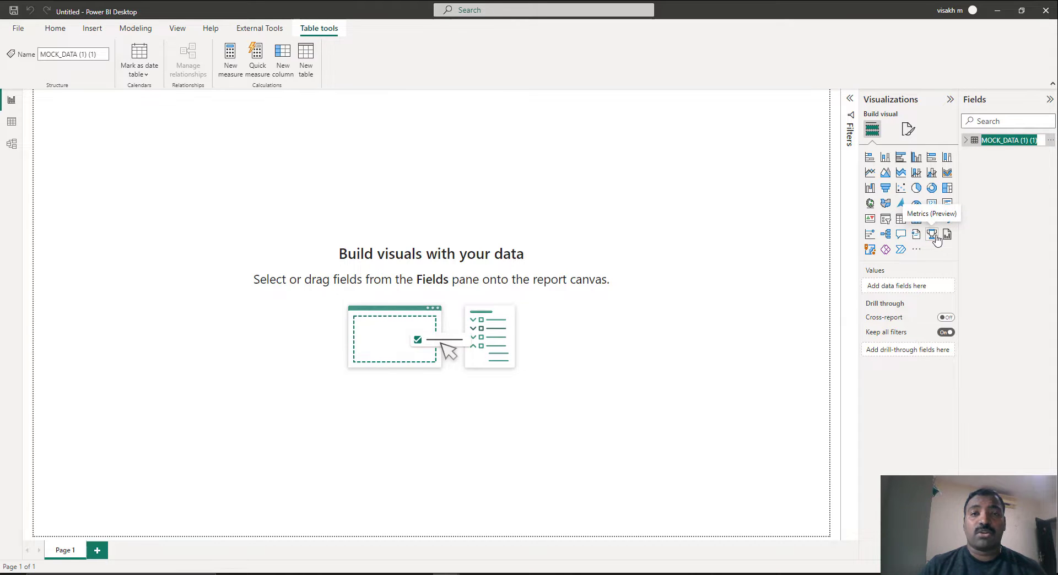
type("ProductStock")
key("Return")
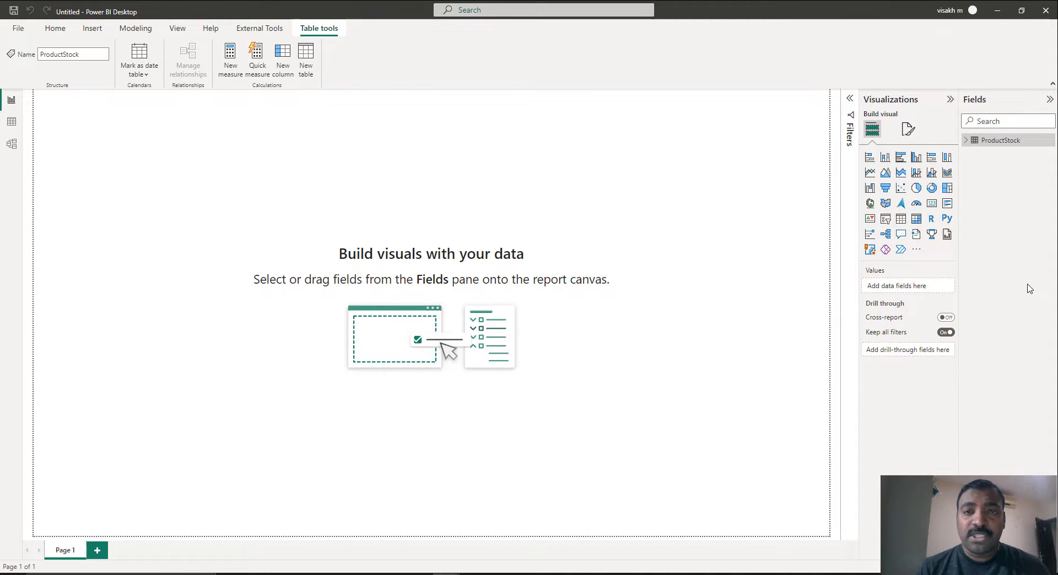